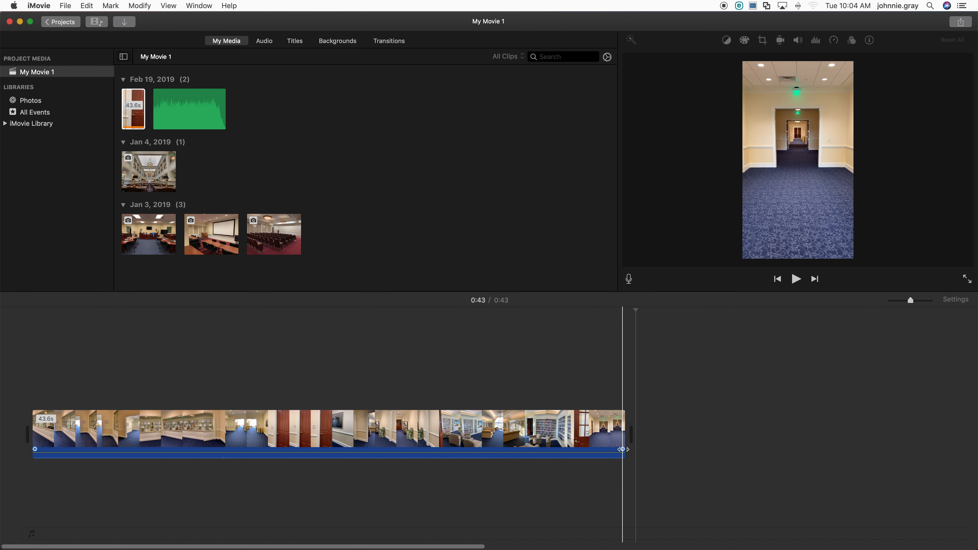
Step: Try adjusting the fade handles and volume line of the video clip's own audio
mouse_move(623, 449)
left_mouse_down()
mouse_move(584, 449)
mouse_move(630, 454)
left_mouse_up()
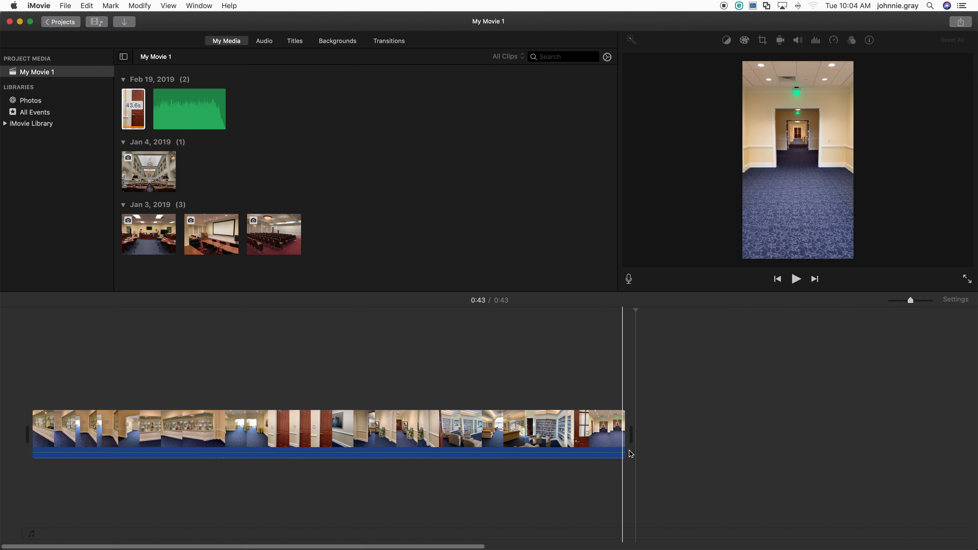
mouse_move(31, 448)
left_mouse_down()
mouse_move(106, 450)
mouse_move(22, 448)
left_mouse_up()
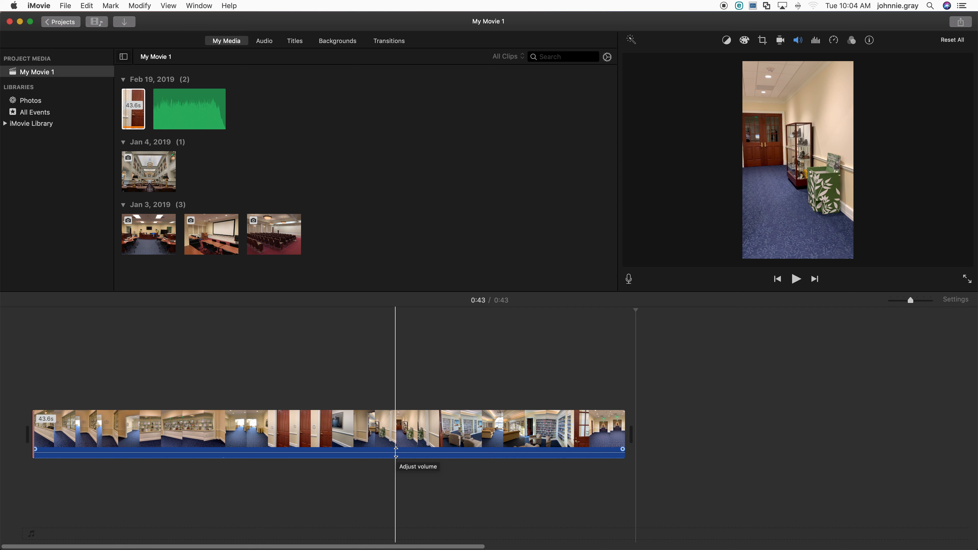
mouse_move(396, 452)
left_mouse_down()
mouse_move(397, 463)
mouse_move(395, 454)
left_mouse_up()
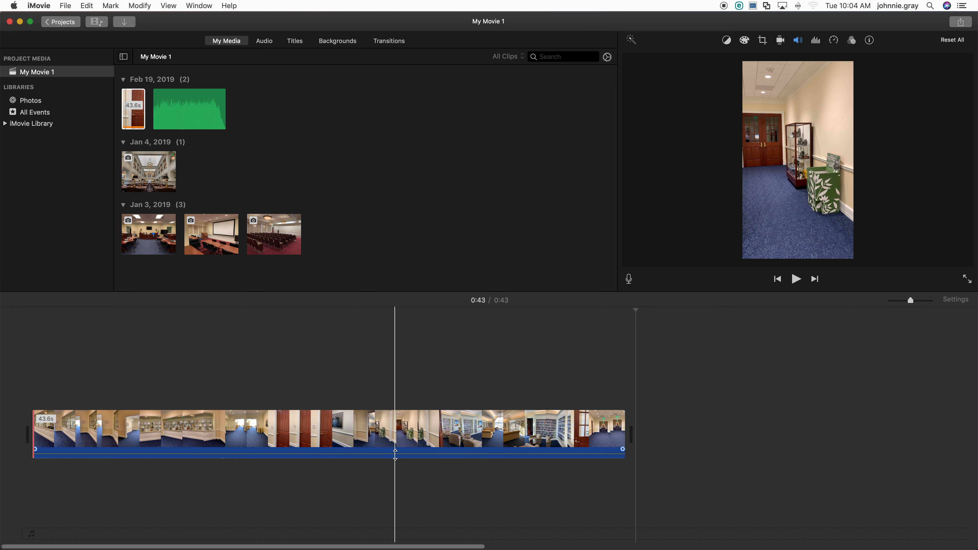
Step: Detach the audio from the video clip and delete the detached audio clip
left_click(383, 428)
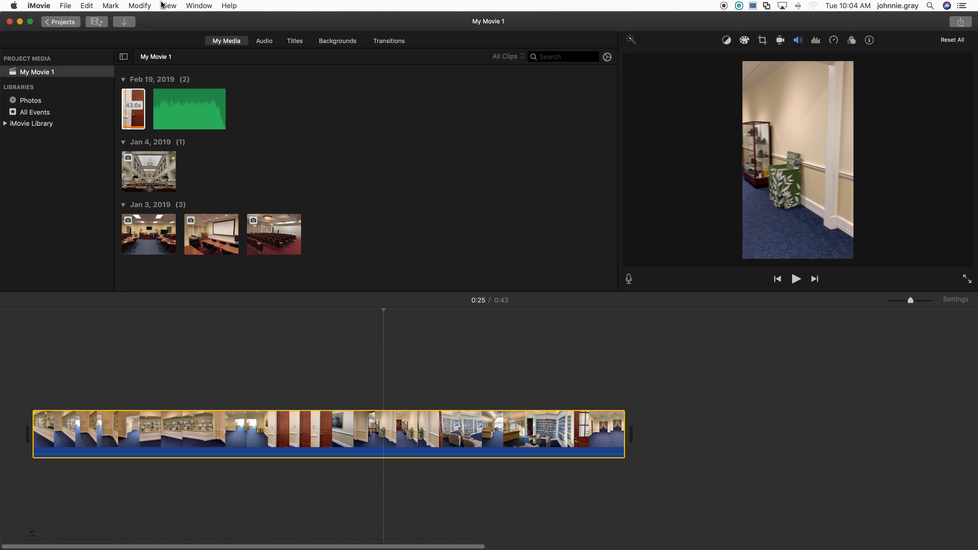
left_click(143, 6)
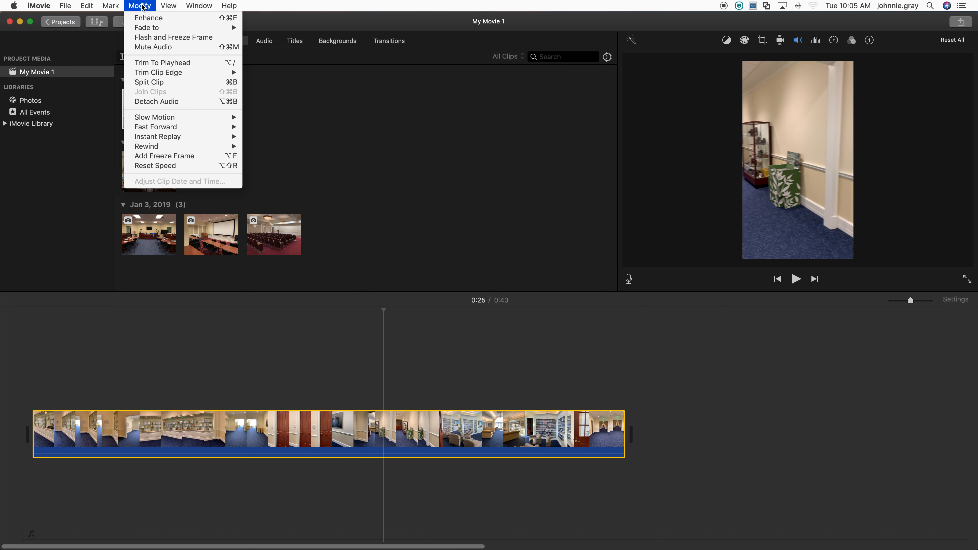
left_click(164, 102)
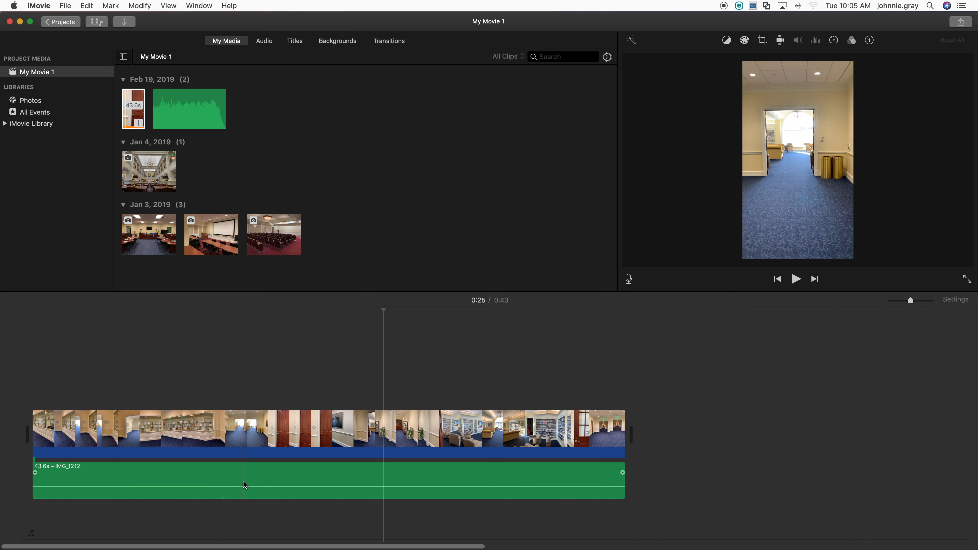
left_click(262, 478)
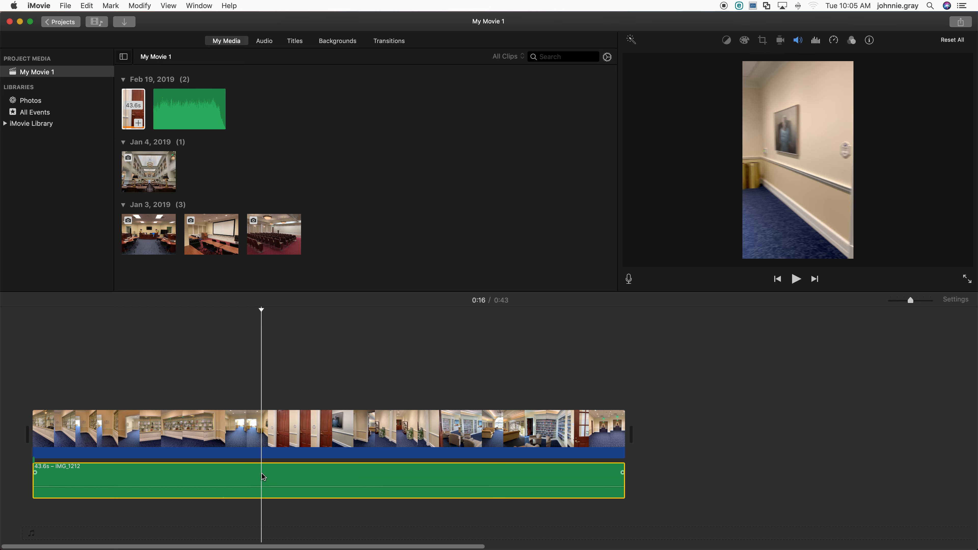
key("Delete")
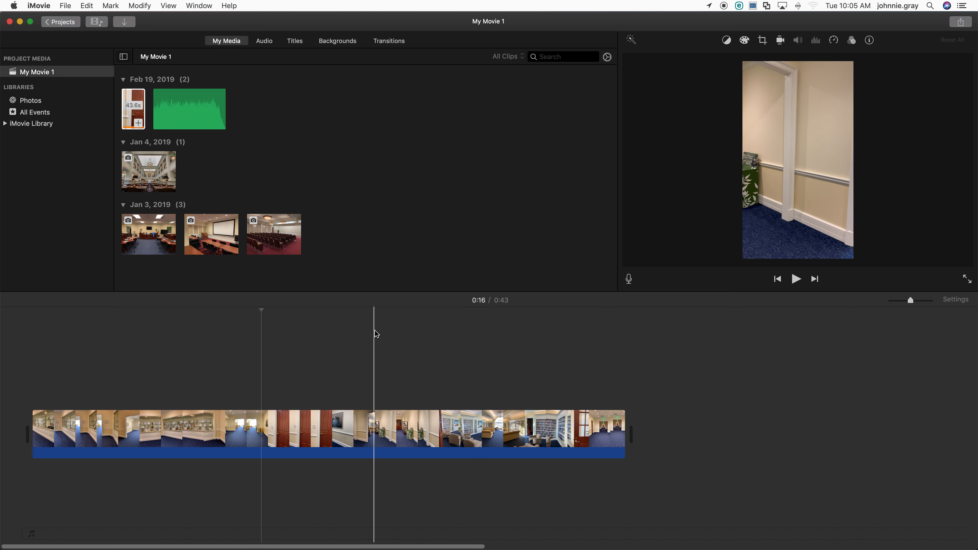
Step: Add the Purple Planet Music track beneath the video and trim its end to match the video's length
left_click_drag(177, 97, 37, 331)
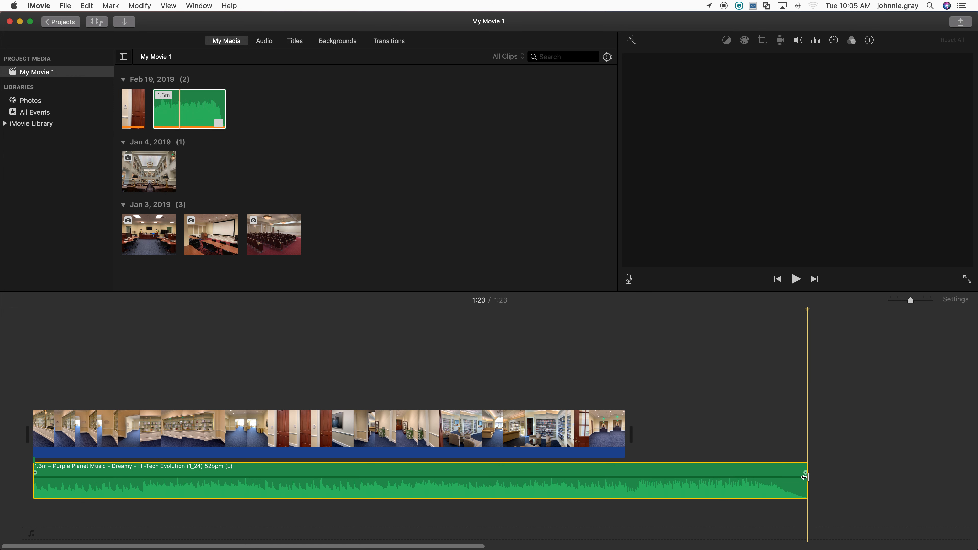
left_click_drag(805, 477, 625, 499)
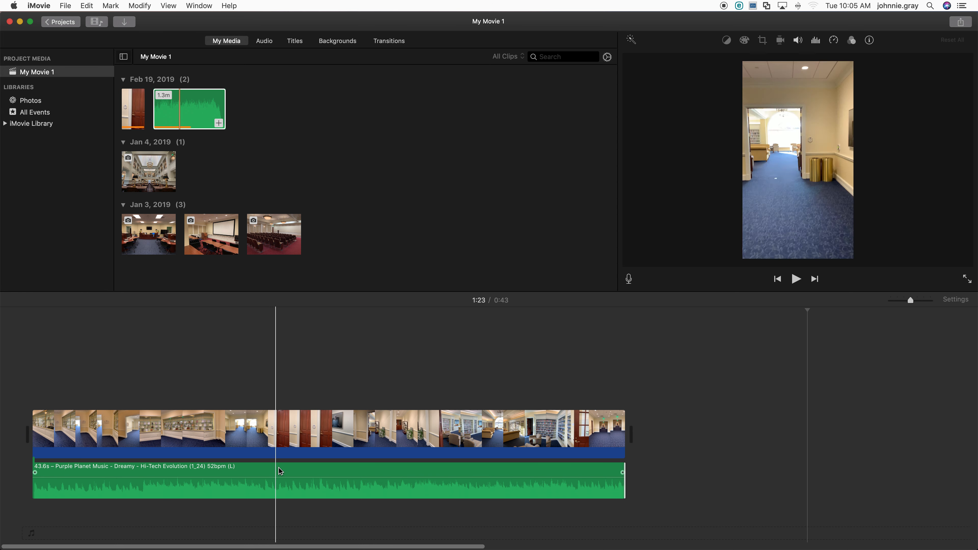
Step: Try raising the music clip's volume to 400% and bring it back down
left_click_drag(287, 476, 282, 461)
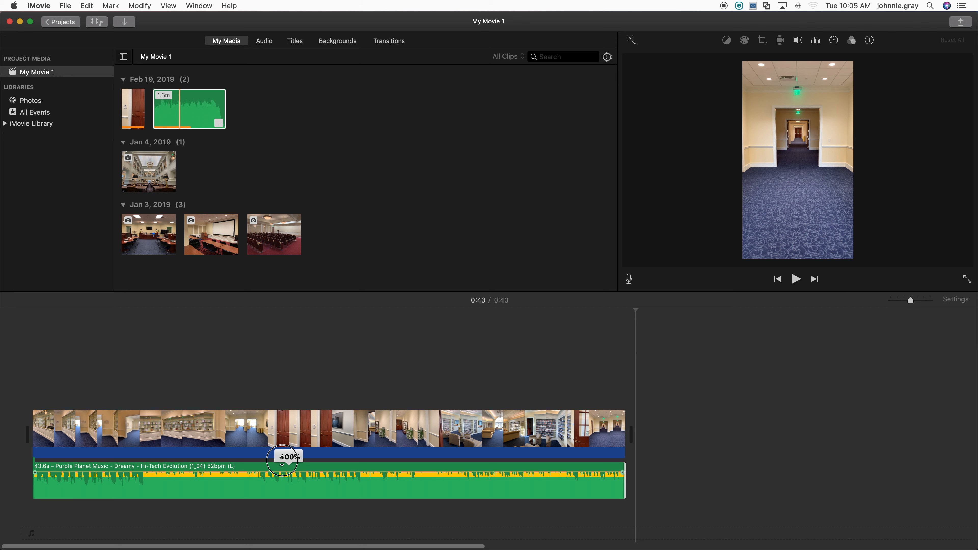
left_click_drag(282, 460, 279, 477)
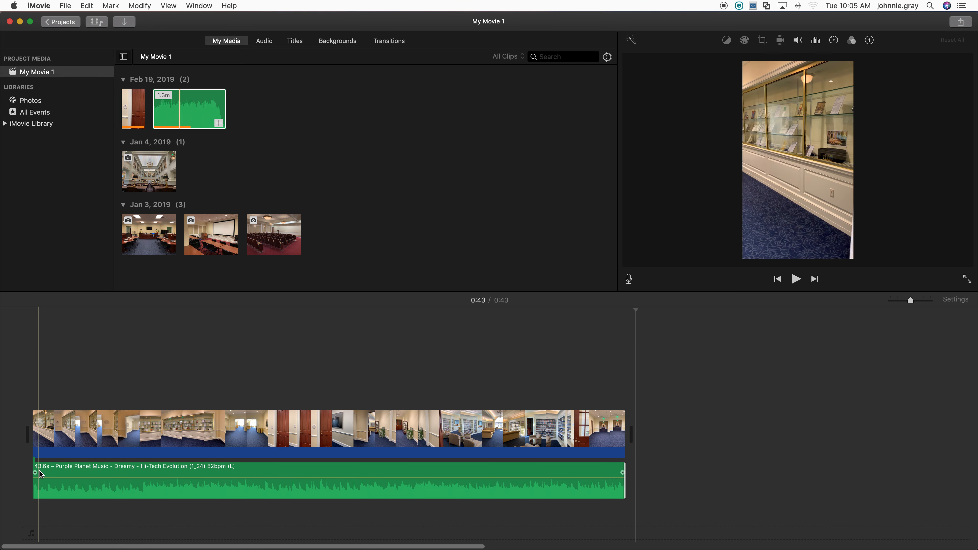
Step: Add a fade-in at the start and a fade-out at the end of the music clip
left_click_drag(35, 472, 70, 472)
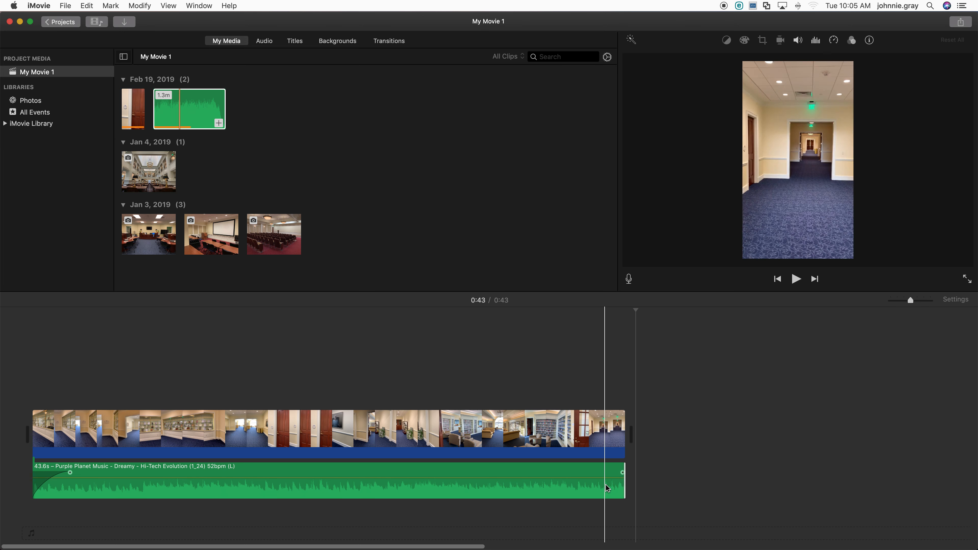
left_click_drag(623, 472, 586, 472)
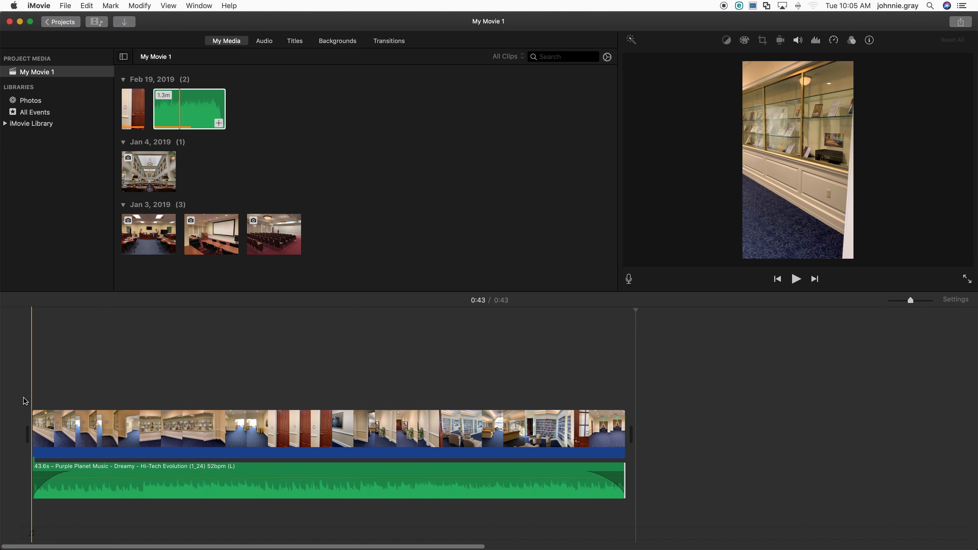
Step: Play back the movie to preview the music with its fades
key("space")
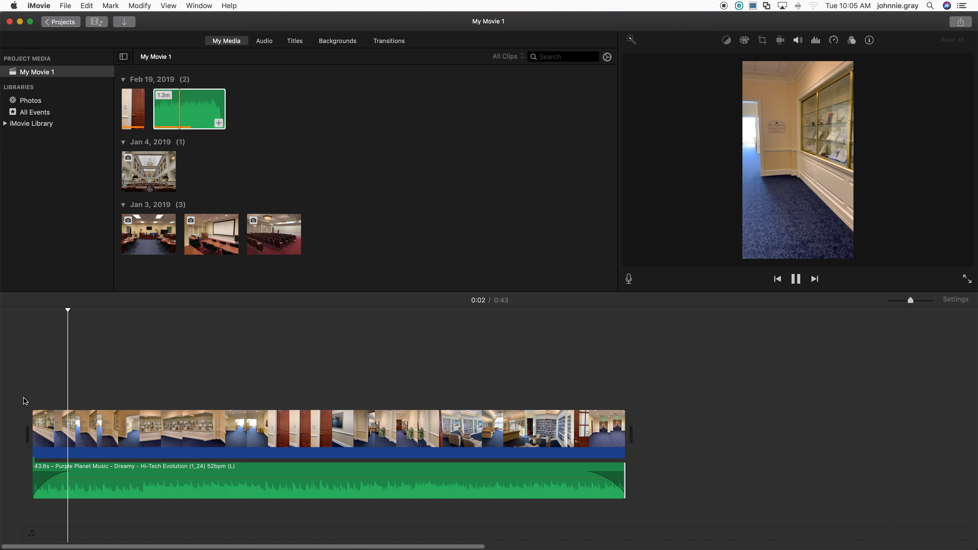
key("XF86AudioRaiseVolume")
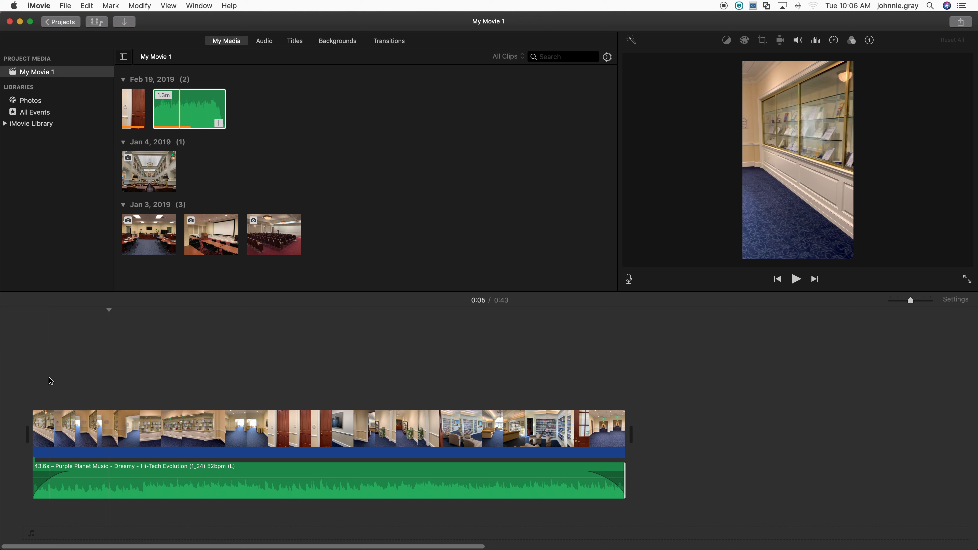
left_click(28, 379)
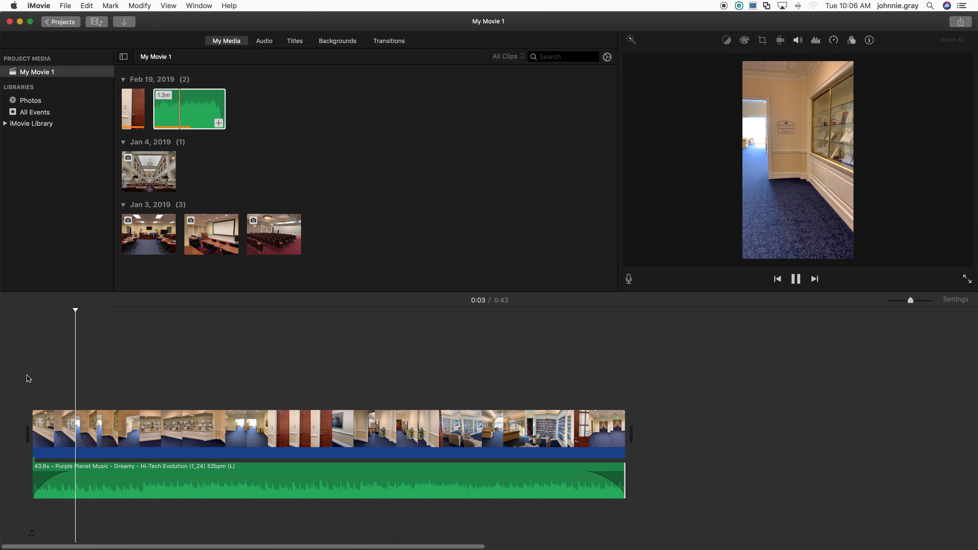
key("space")
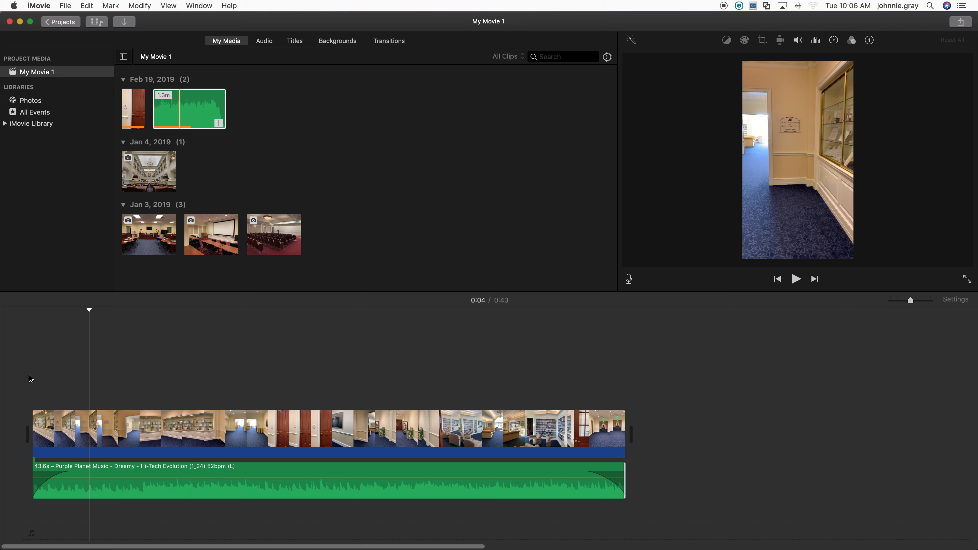
left_click(582, 316)
key("space")
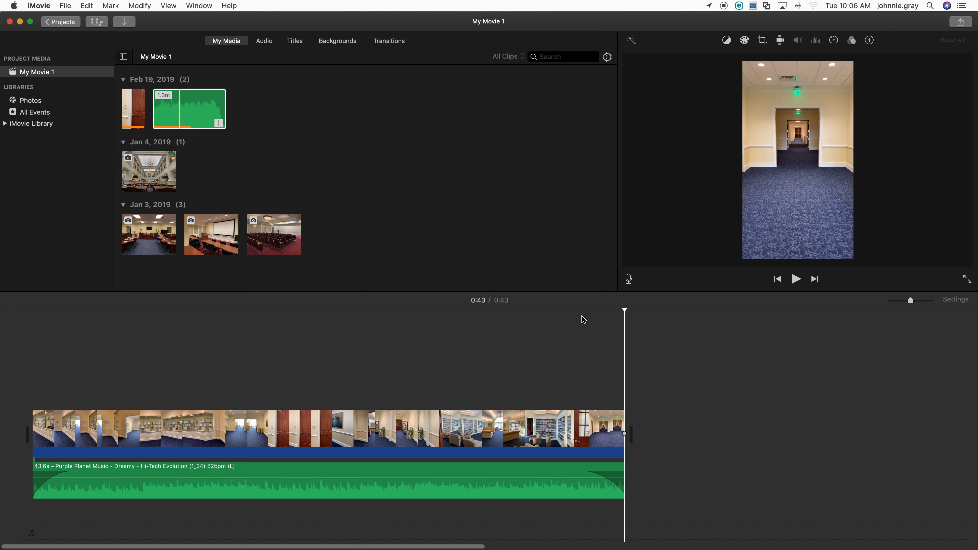
key("XF86AudioMute")
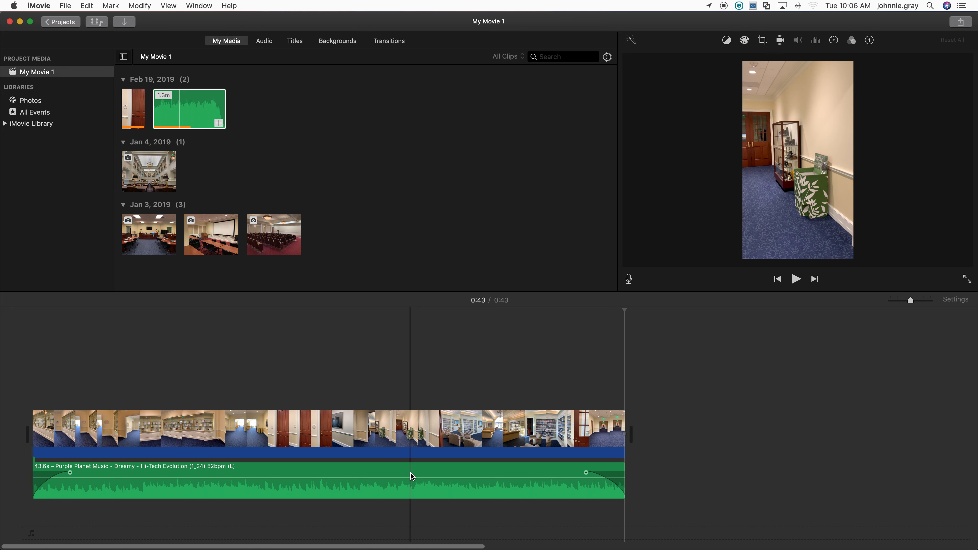
Step: Set the music clip's equalizer to Voice Enhance
left_click(419, 474)
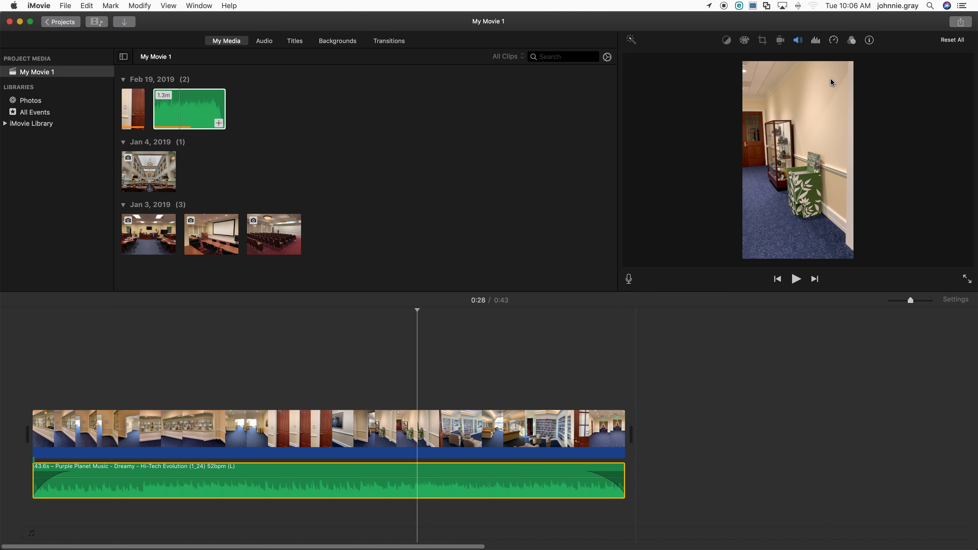
left_click(816, 41)
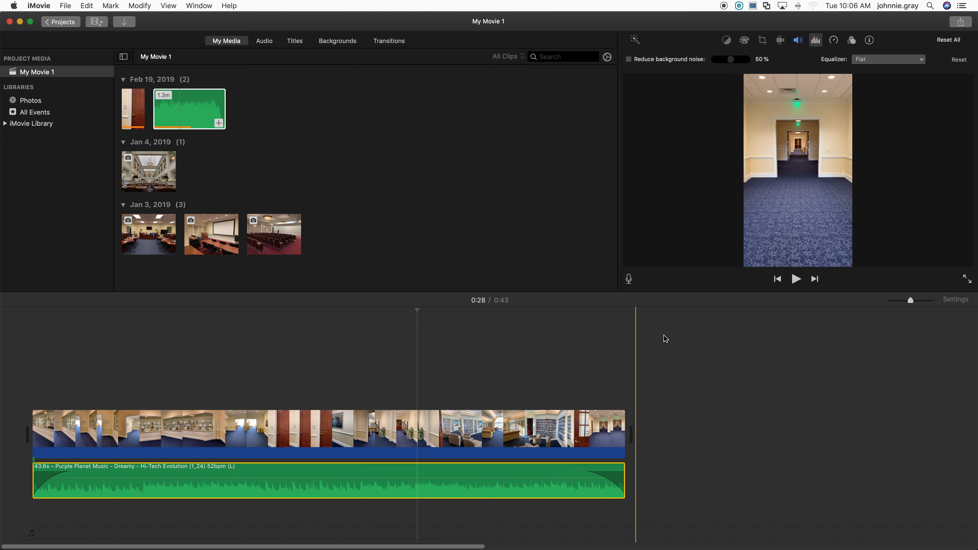
left_click(904, 60)
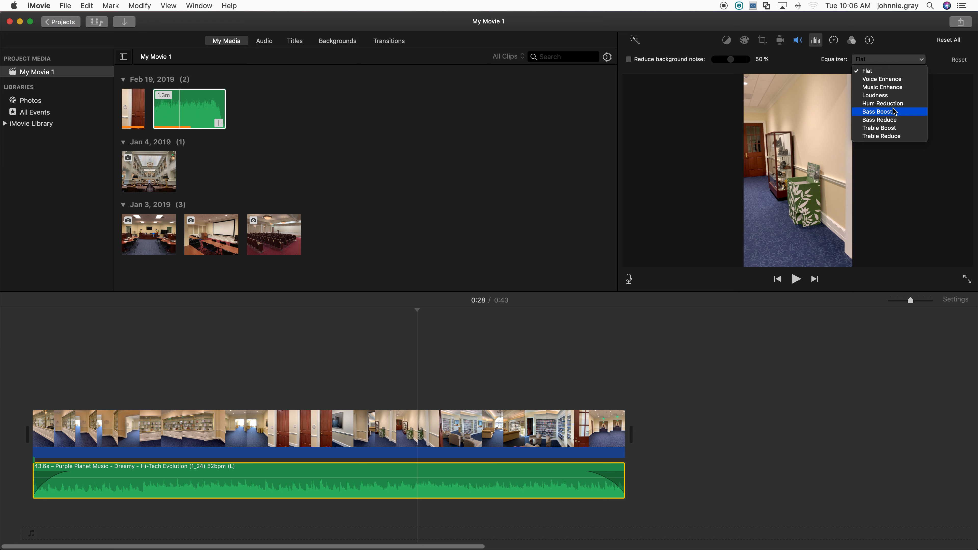
left_click(891, 82)
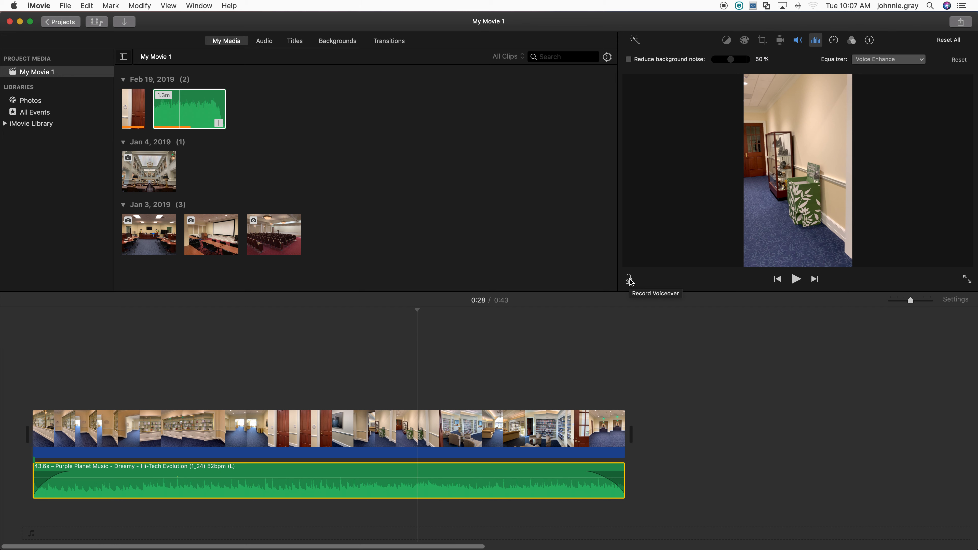
left_click(419, 310)
left_click_drag(419, 310, 183, 323)
left_click_drag(416, 311, 243, 312)
left_click(255, 345)
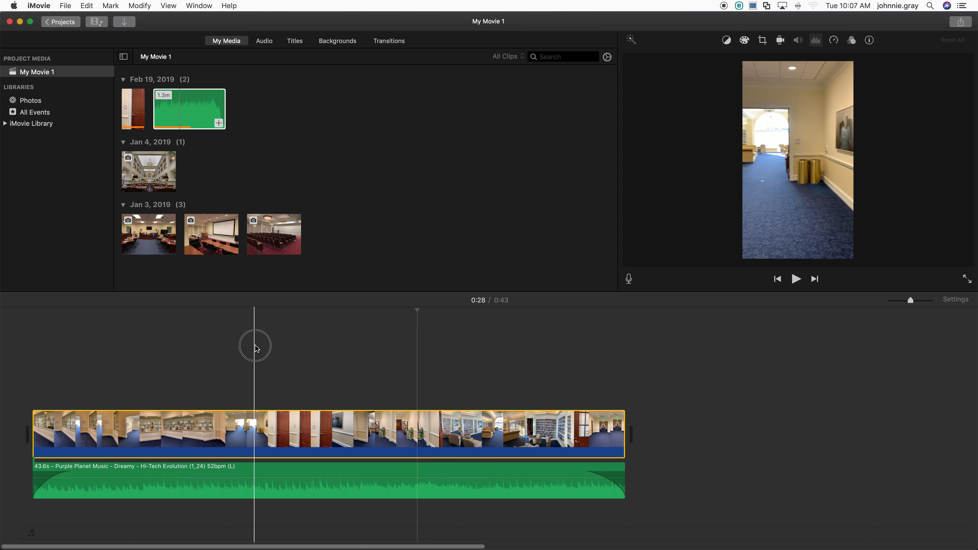
left_click(54, 360)
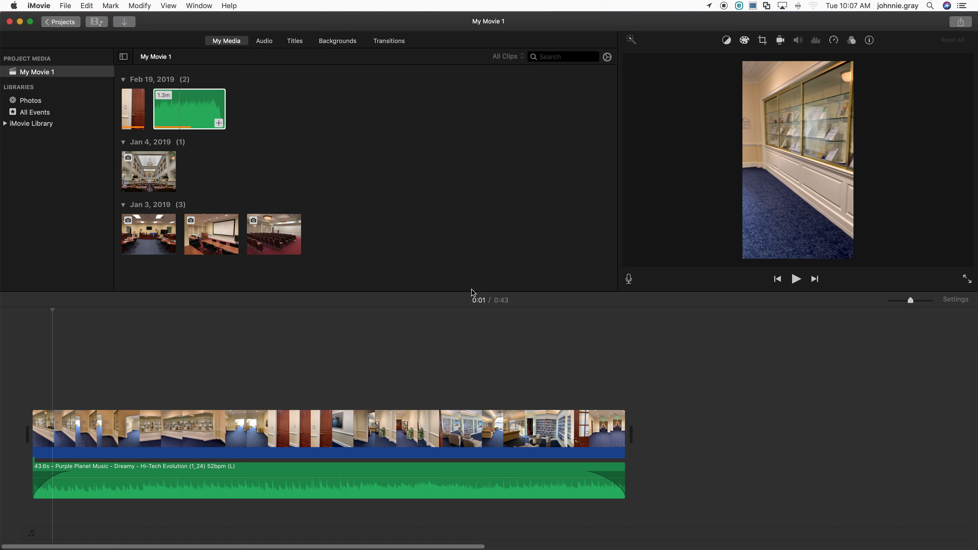
left_click(210, 103)
left_click(157, 128)
Step: Browse the Sound Effects, GarageBand and iTunes audio libraries, previewing the Bell Tower sound effect
left_click(261, 42)
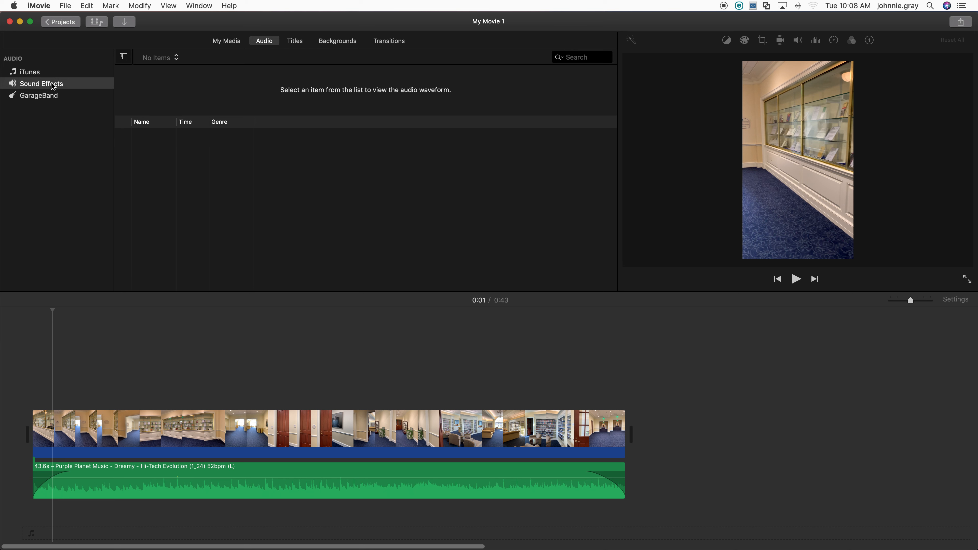
left_click(53, 87)
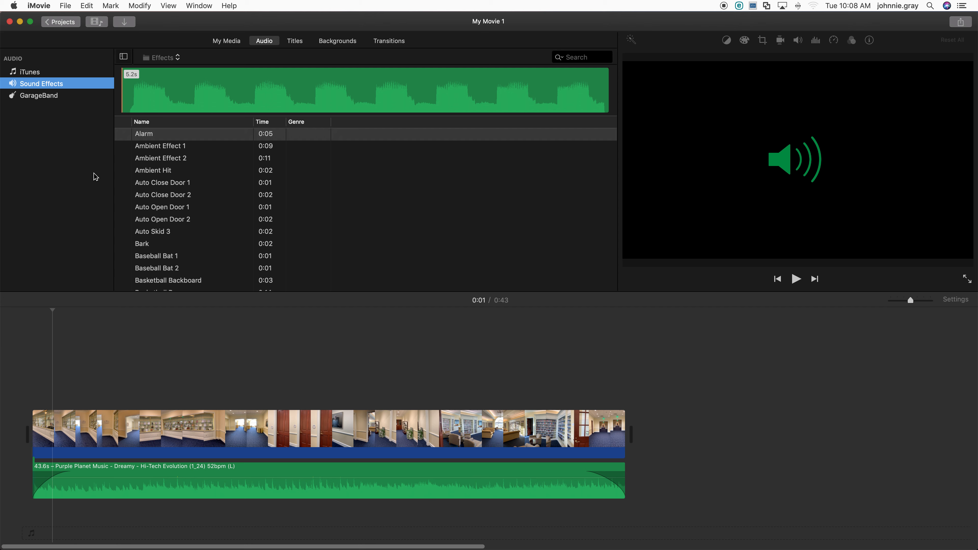
scroll(177, 193, "down", 3)
scroll(176, 208, "down", 2)
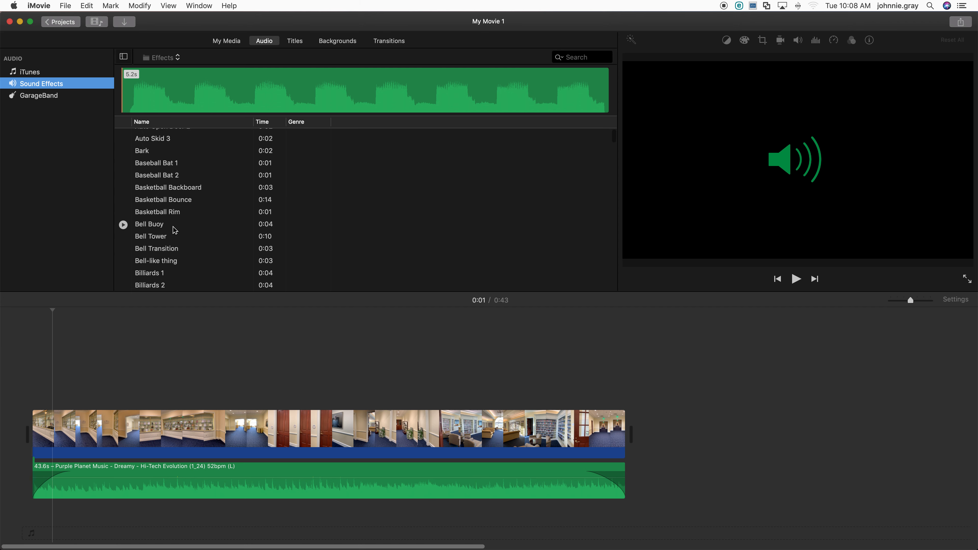
left_click(123, 227)
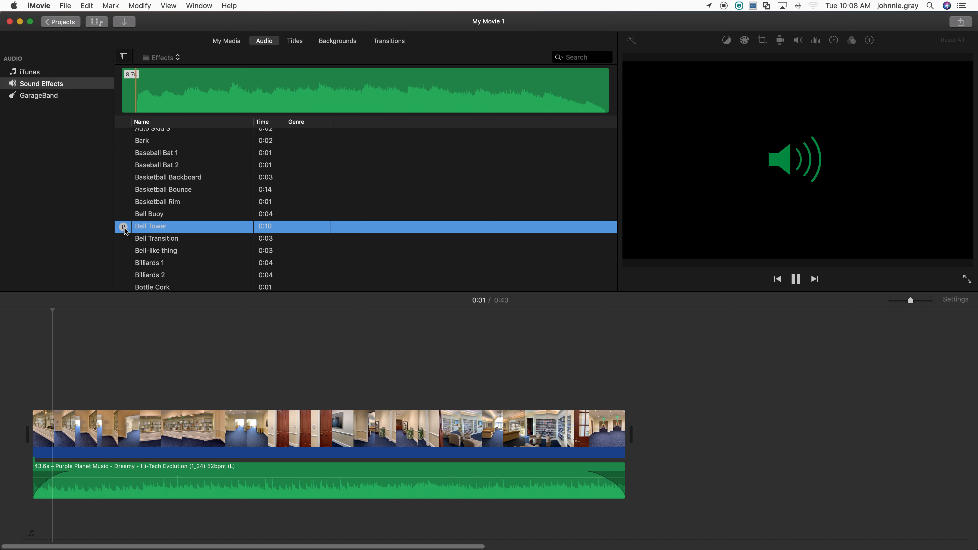
left_click(123, 227)
scroll(177, 222, "down", 10)
scroll(179, 224, "down", 7)
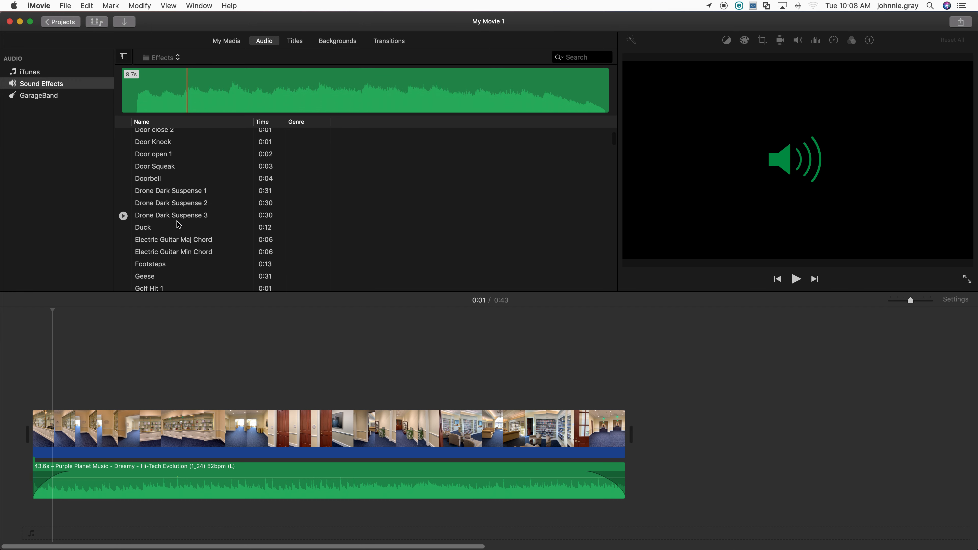
left_click(45, 96)
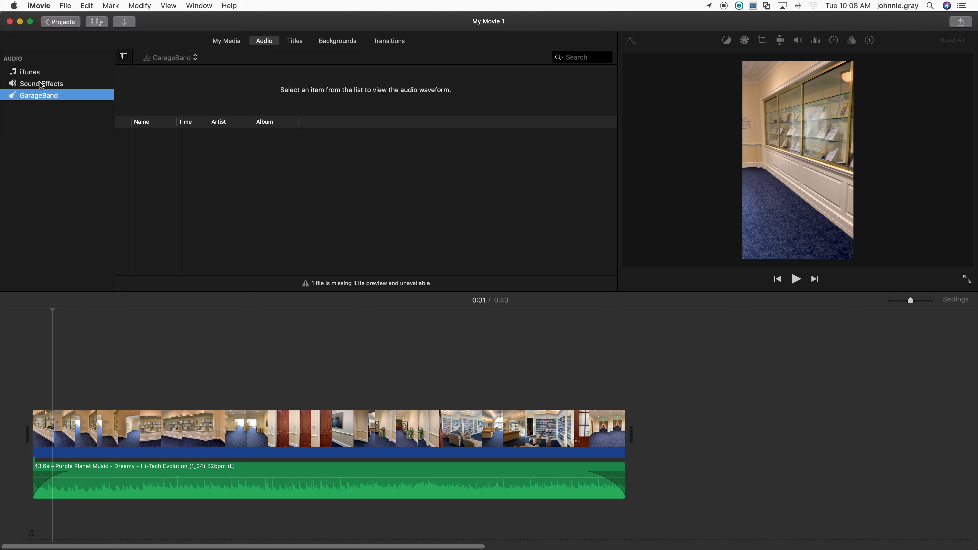
left_click(32, 74)
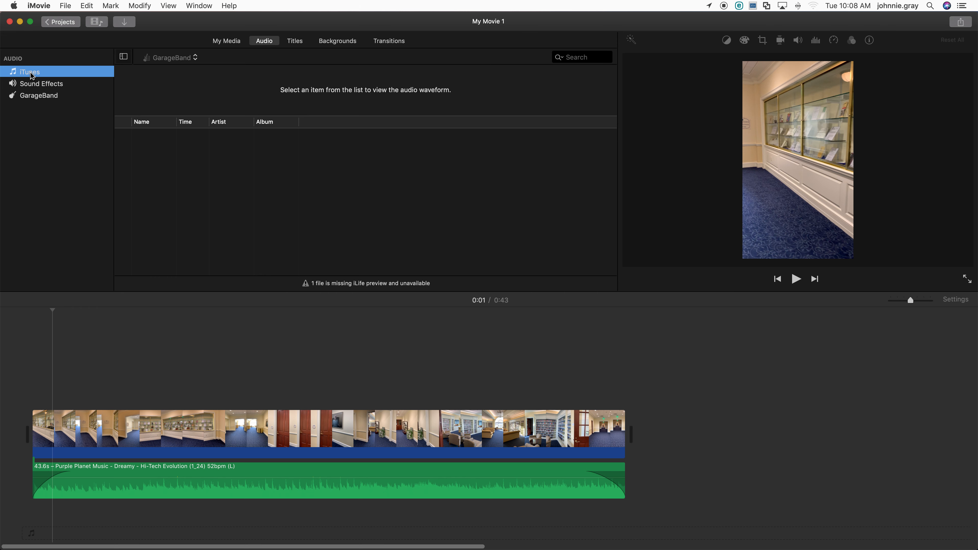
scroll(217, 176, "down", 15)
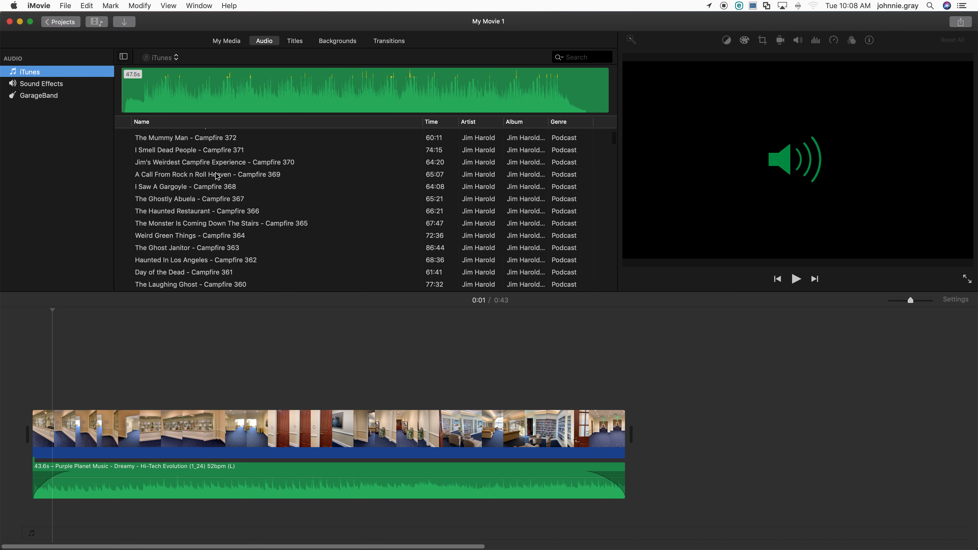
scroll(218, 176, "down", 20)
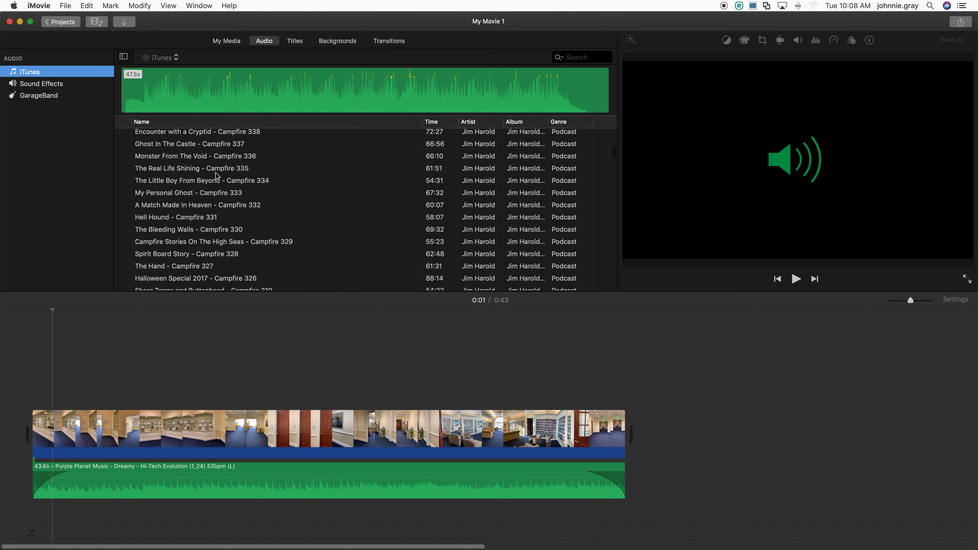
Step: Browse the iTunes audio library, scrolling through the podcast listings and selecting the untitled recording
scroll(217, 176, "down", 5)
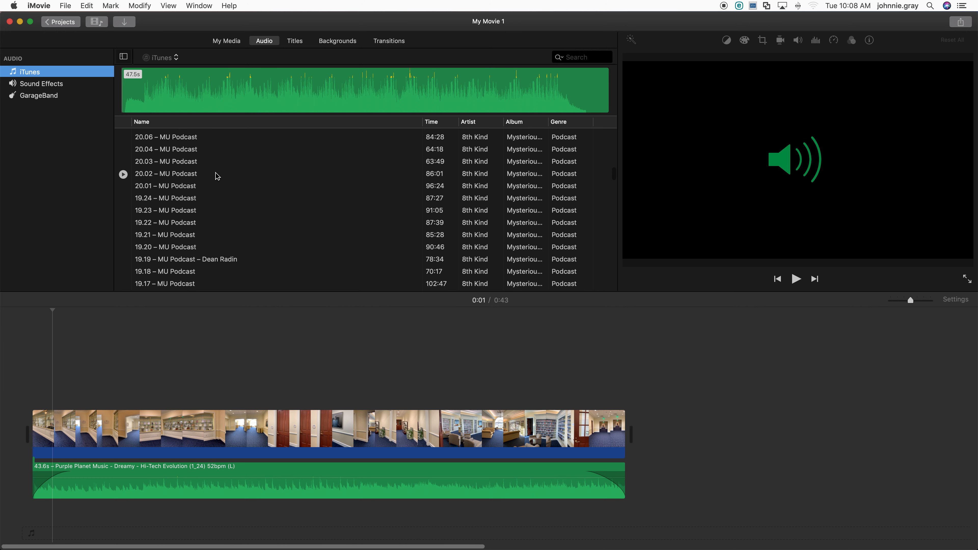
scroll(218, 176, "up", 20)
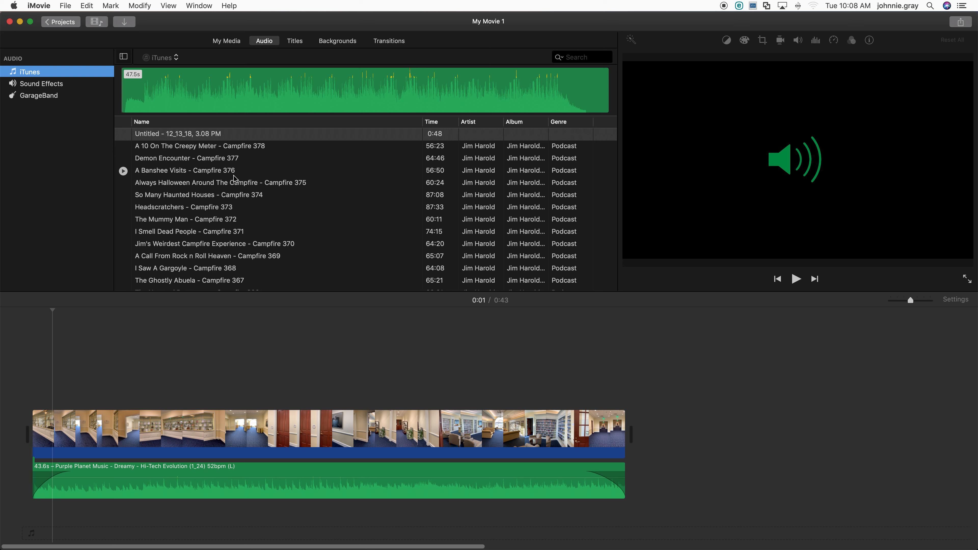
left_click(219, 50)
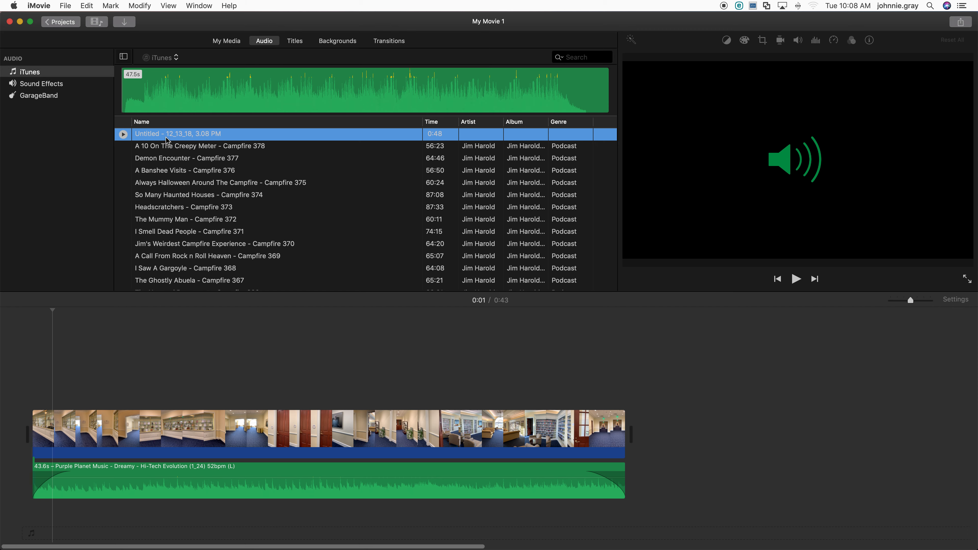
scroll(192, 213, "down", 15)
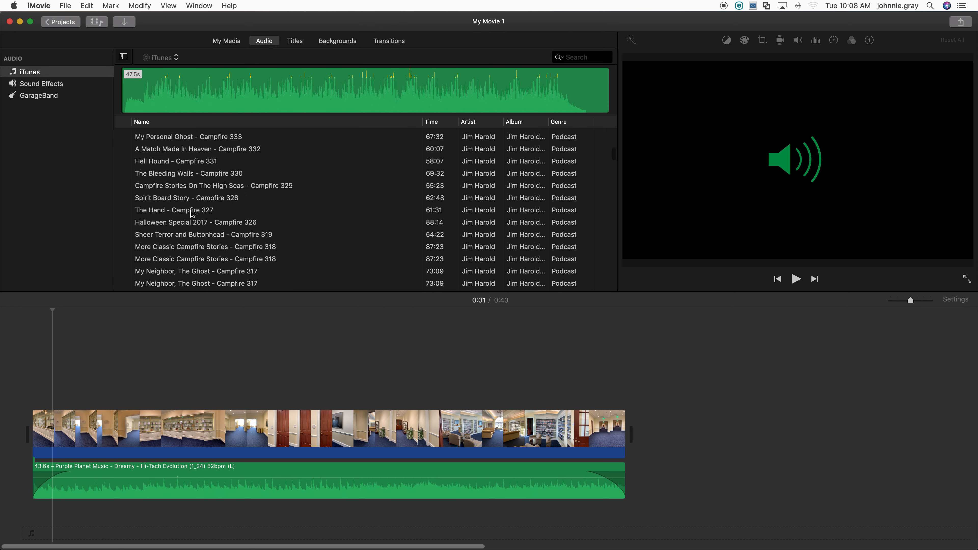
scroll(193, 213, "down", 10)
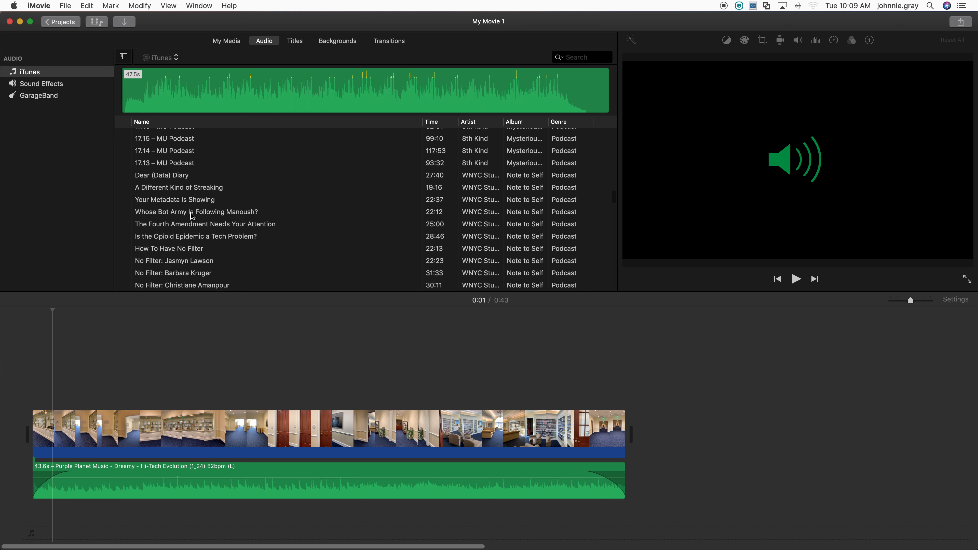
left_click(224, 41)
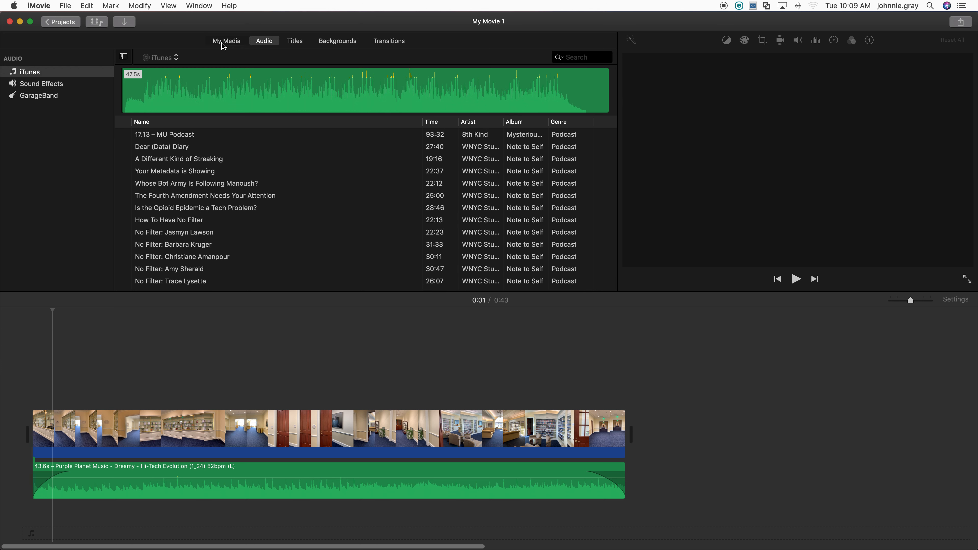